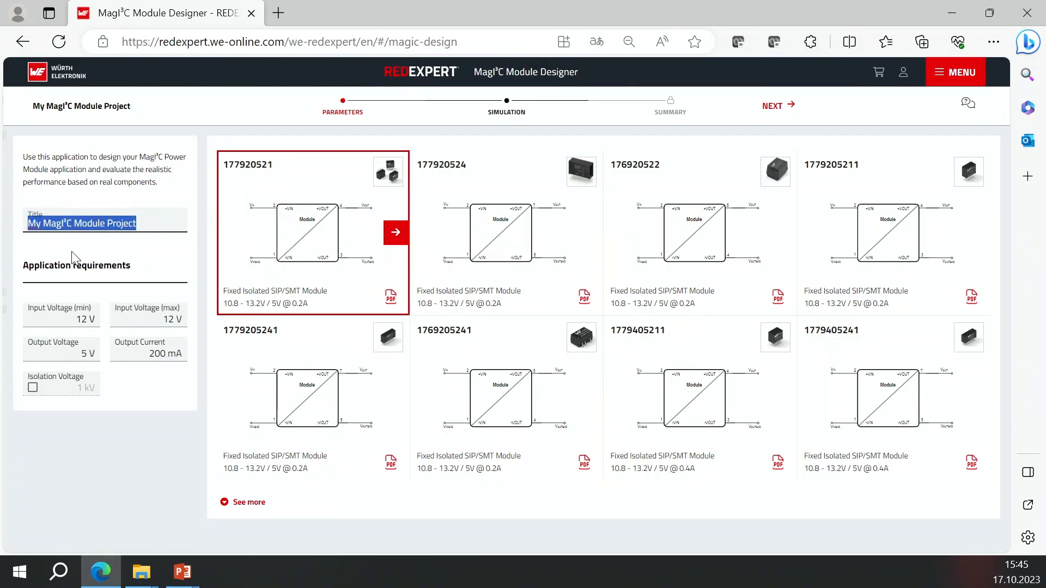
Rename the project title to High VIN Project.
{"action": "type", "text": "Hi"}
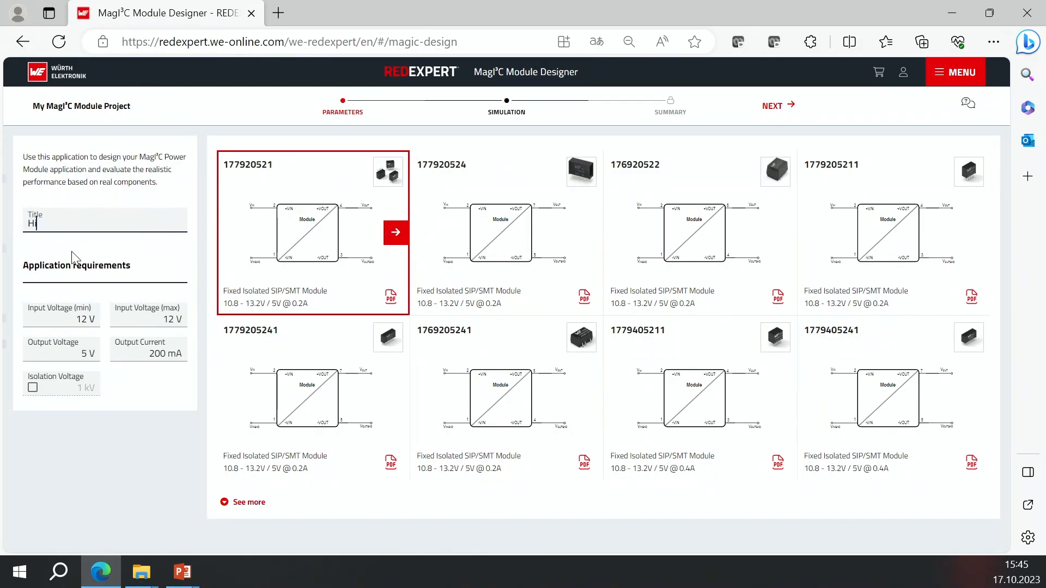
{"action": "type", "text": "gh VIN Project"}
Set the minimum input voltage to 4 V and the output voltage to 3.3 V.
{"action": "left_click", "coordinate": [82, 320]}
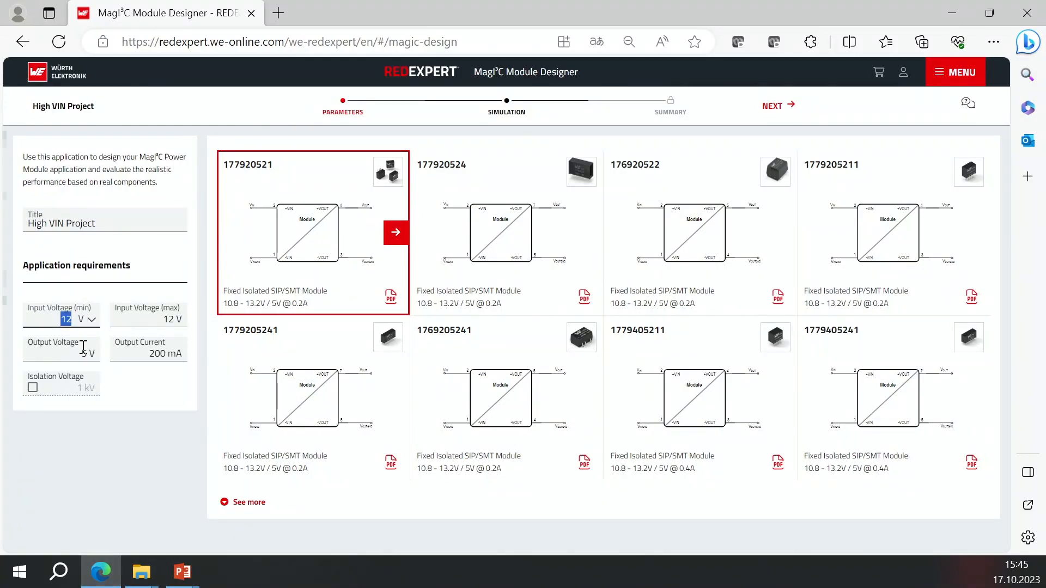
{"action": "type", "text": "4"}
{"action": "left_click", "coordinate": [107, 335]}
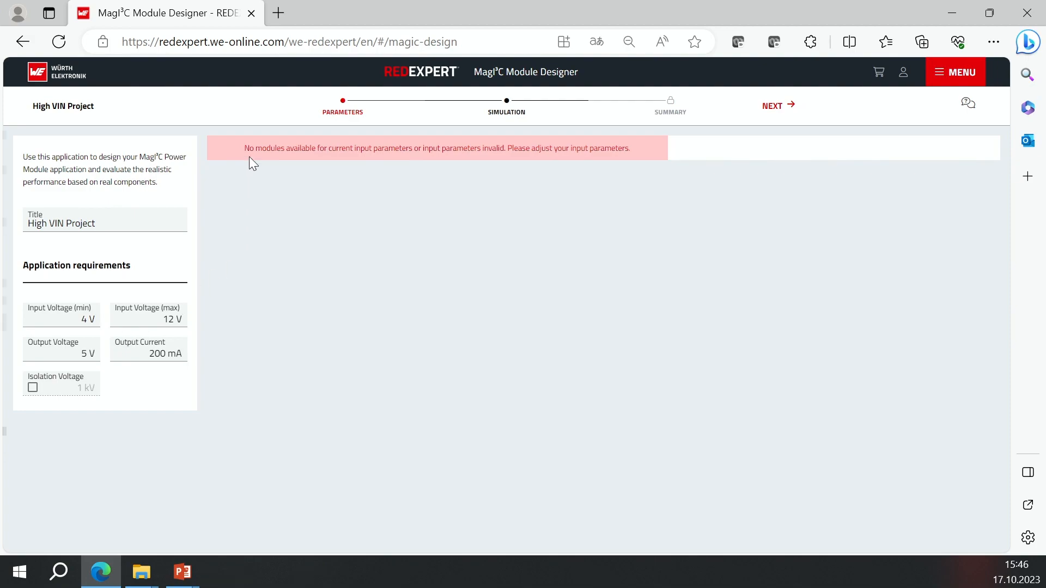
{"action": "left_click", "coordinate": [90, 356]}
{"action": "type", "text": "3.3"}
{"action": "key", "text": "Return"}
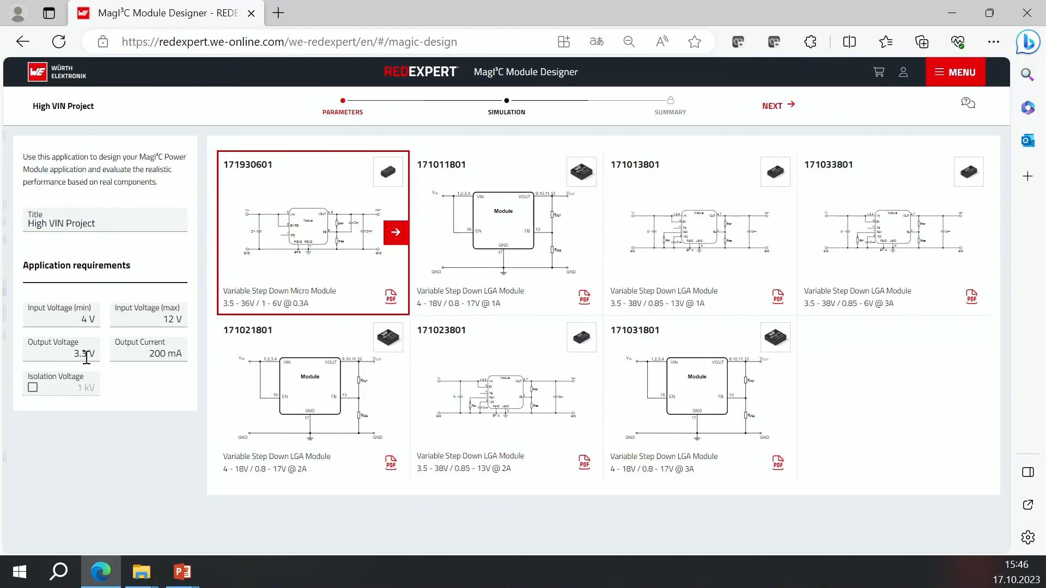
Set the maximum input voltage to 38 V.
{"action": "left_click", "coordinate": [172, 326]}
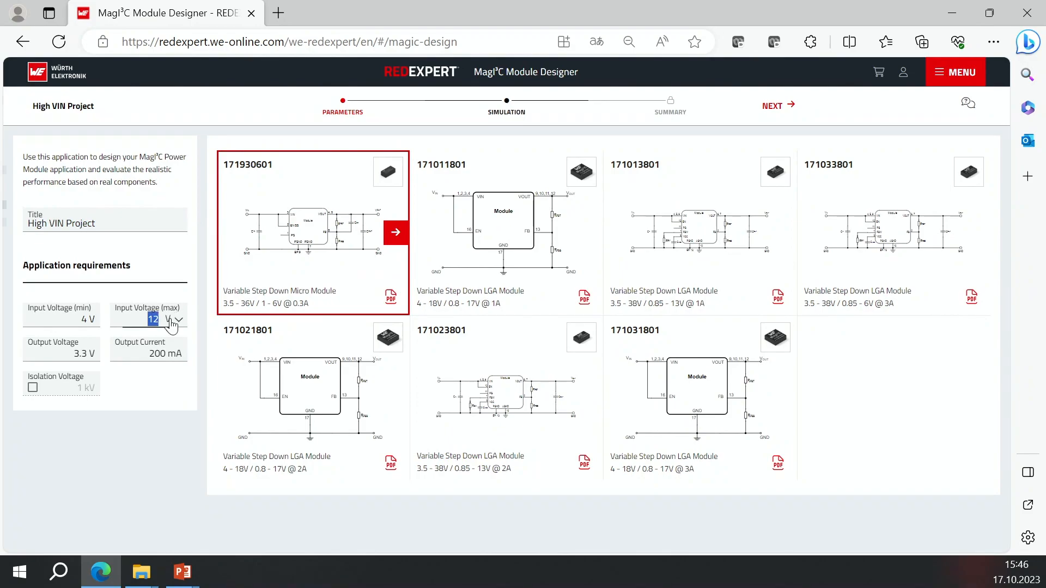
{"action": "type", "text": "3"}
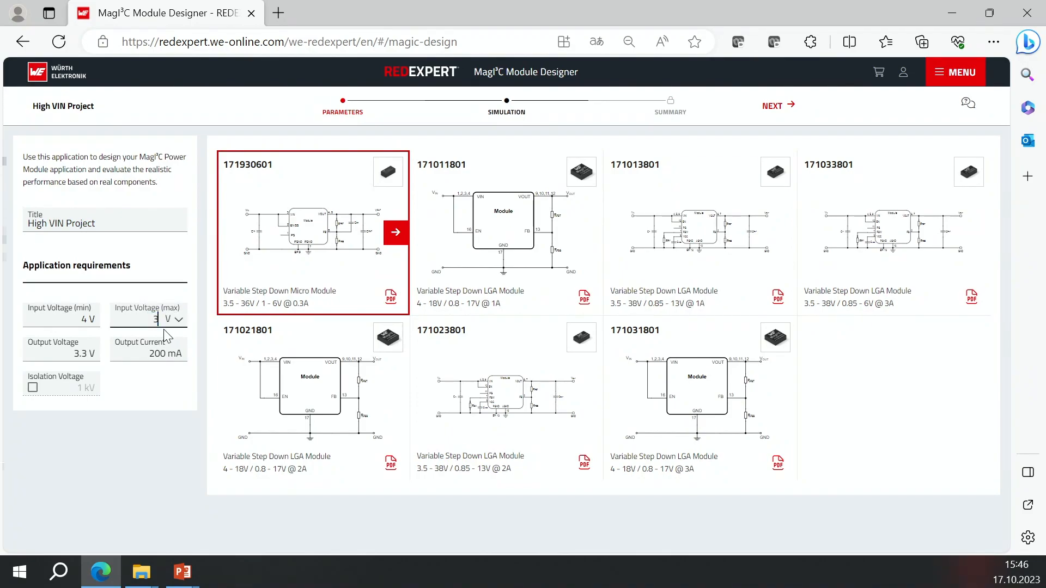
{"action": "type", "text": "8"}
{"action": "key", "text": "Return"}
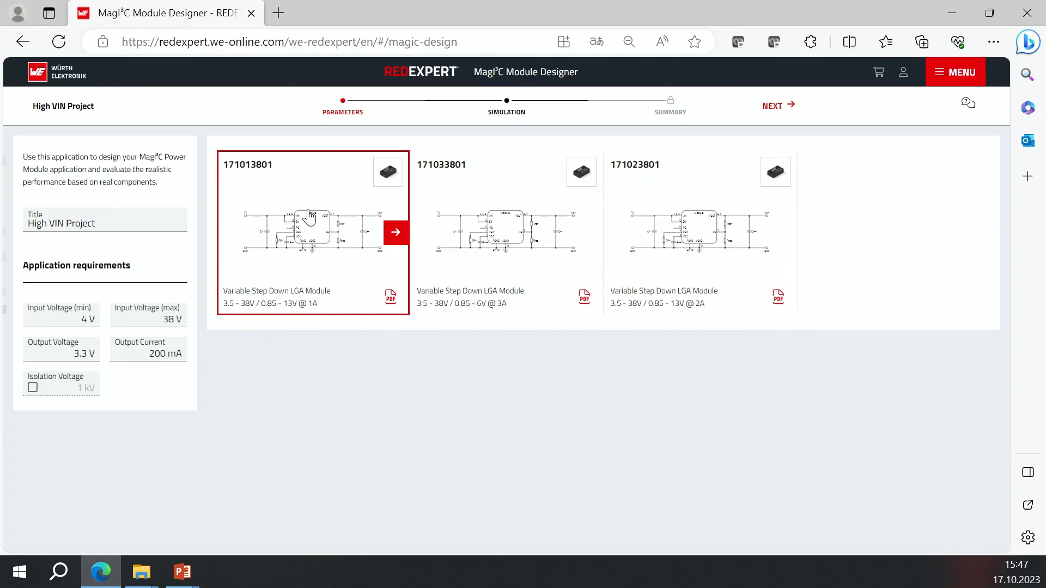
Select module 171013801 to open its simulation.
{"action": "left_click", "coordinate": [398, 236]}
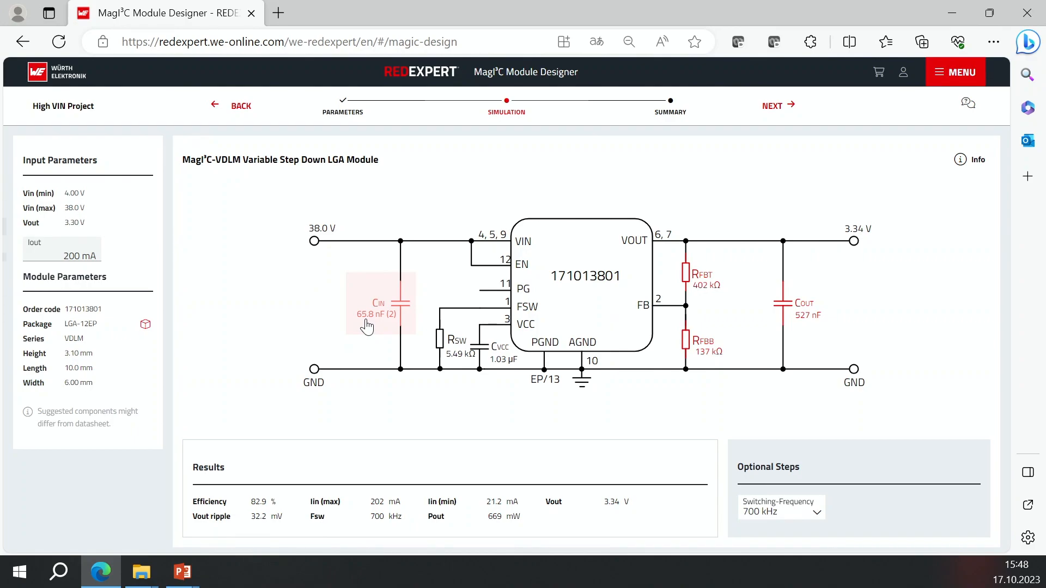
Replace the input capacitor Cin with the single 68.0 nF ceramic SMT alternative.
{"action": "left_click", "coordinate": [401, 304]}
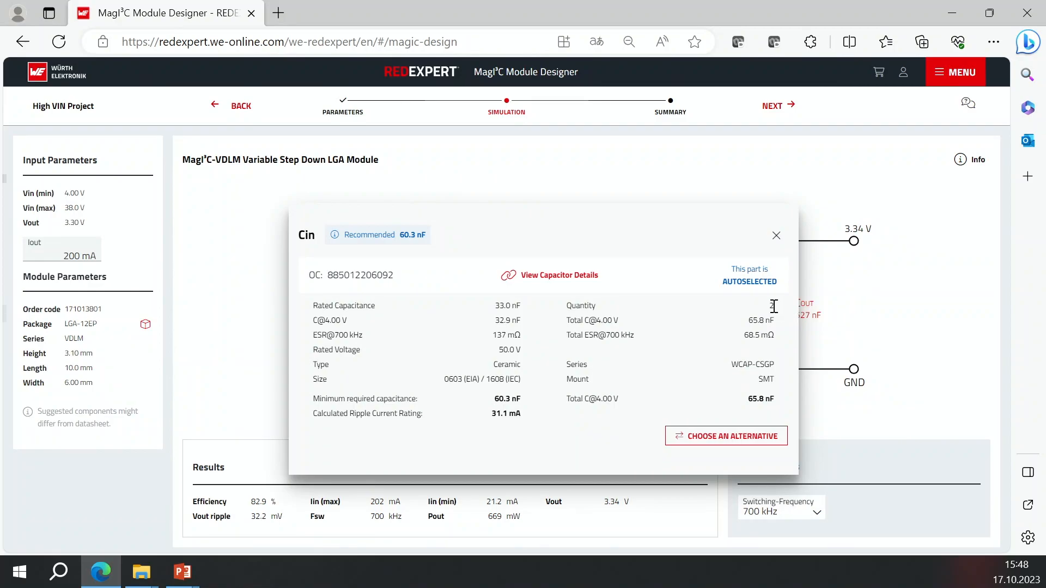
{"action": "left_click_drag", "start_coordinate": [774, 306], "coordinate": [764, 305]}
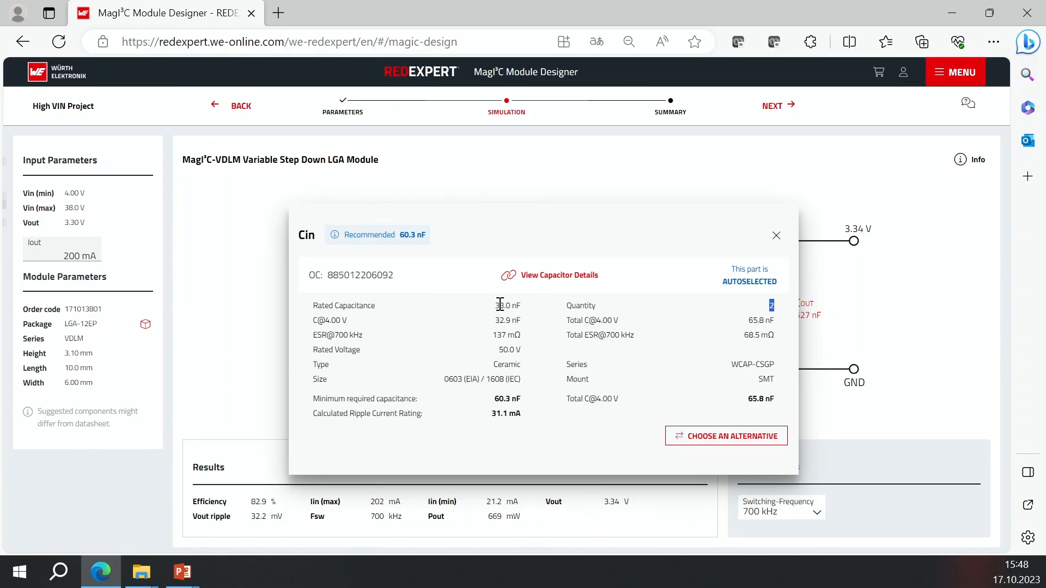
{"action": "left_click", "coordinate": [723, 436]}
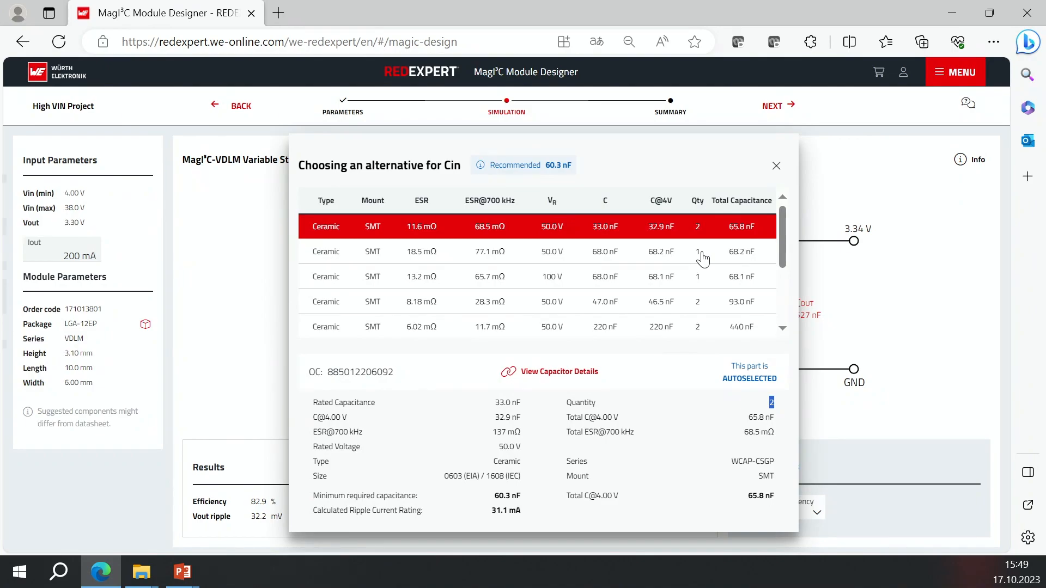
{"action": "left_click", "coordinate": [431, 252]}
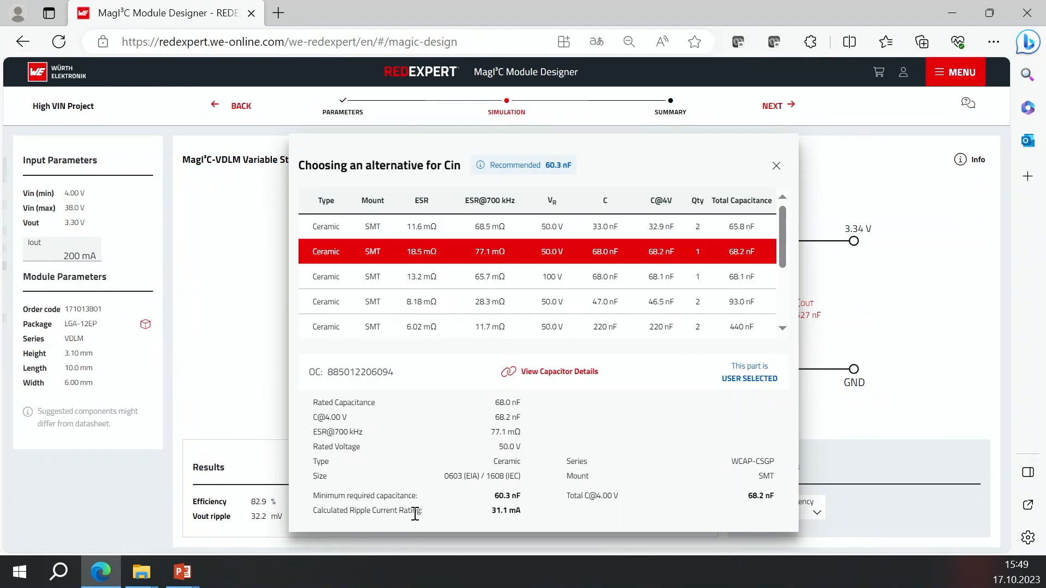
{"action": "left_click", "coordinate": [777, 167]}
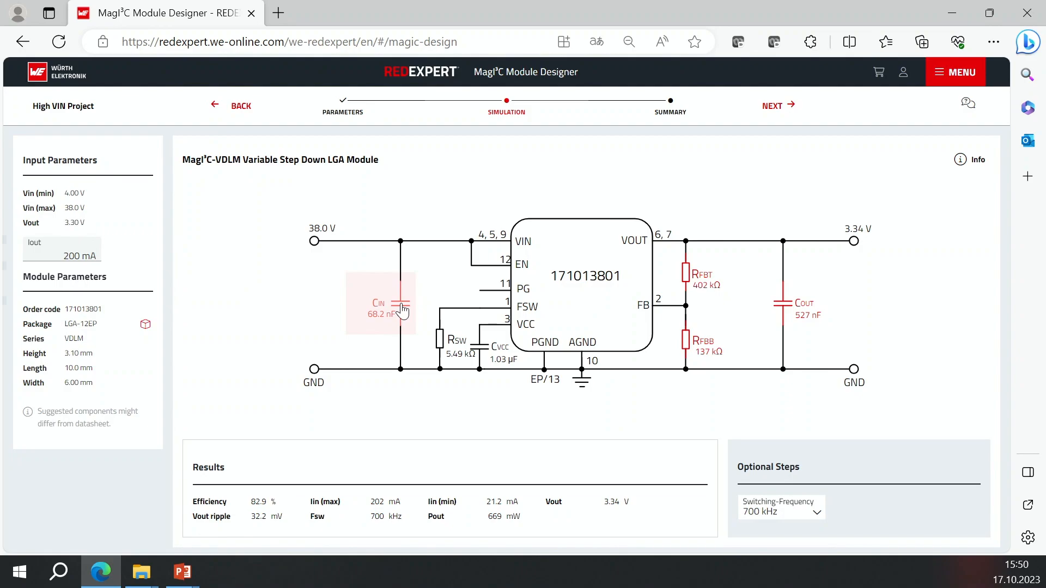
Set the top feedback resistor RFBT to 412 kΩ.
{"action": "left_click", "coordinate": [712, 280]}
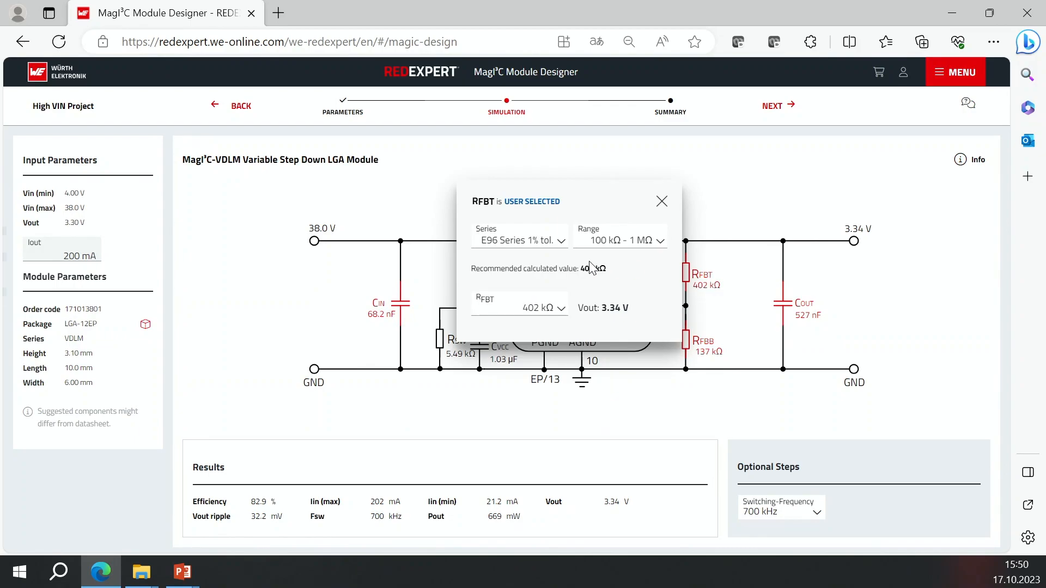
{"action": "left_click", "coordinate": [561, 309]}
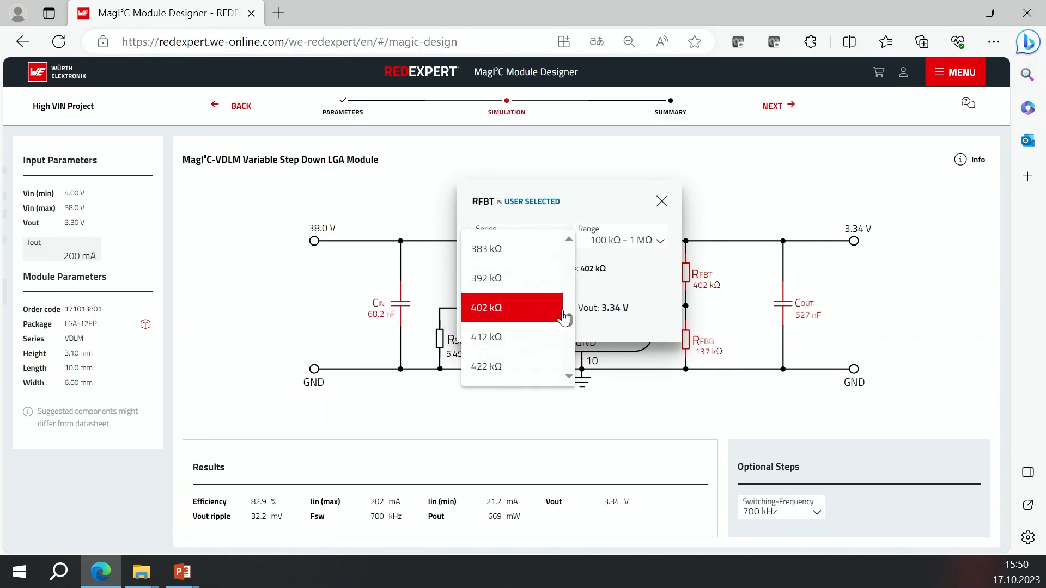
{"action": "left_click", "coordinate": [493, 340]}
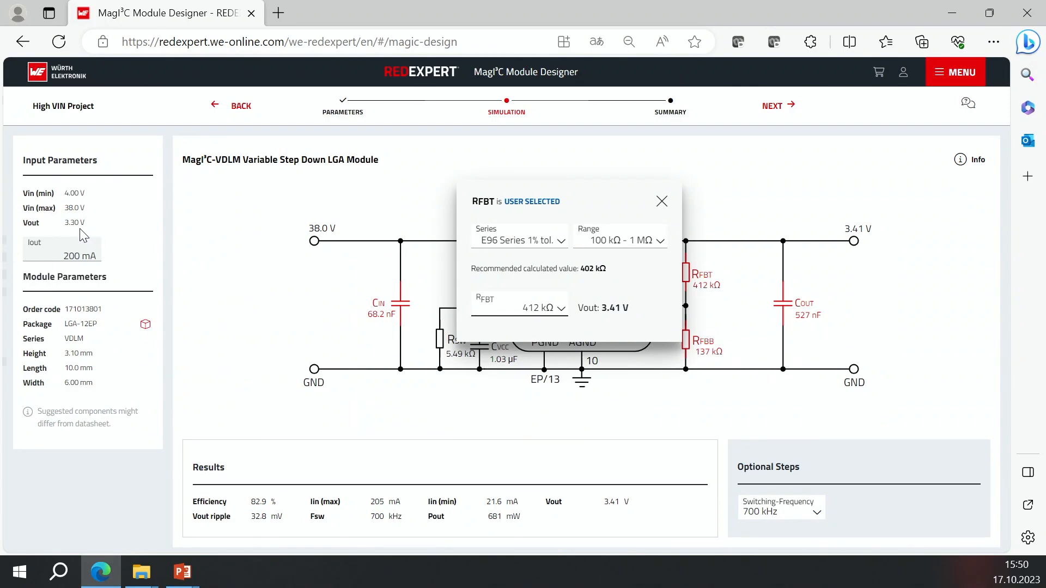
{"action": "left_click", "coordinate": [548, 313]}
{"action": "left_click", "coordinate": [662, 202]}
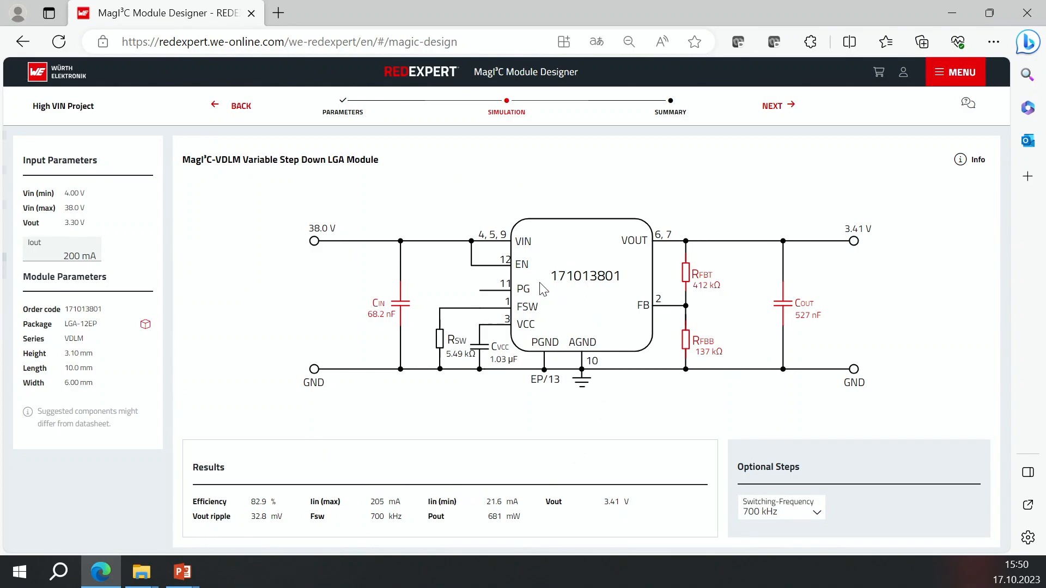
Proceed to the Summary step and scroll through the bill of materials.
{"action": "left_click", "coordinate": [671, 107]}
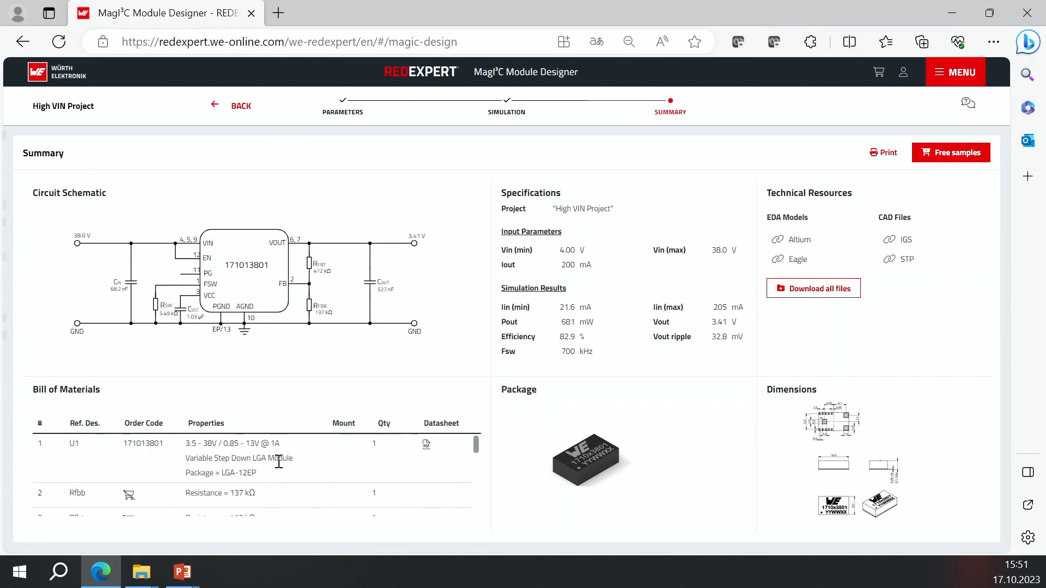
{"action": "scroll", "coordinate": [278, 462], "scroll_direction": "down", "scroll_amount": 3}
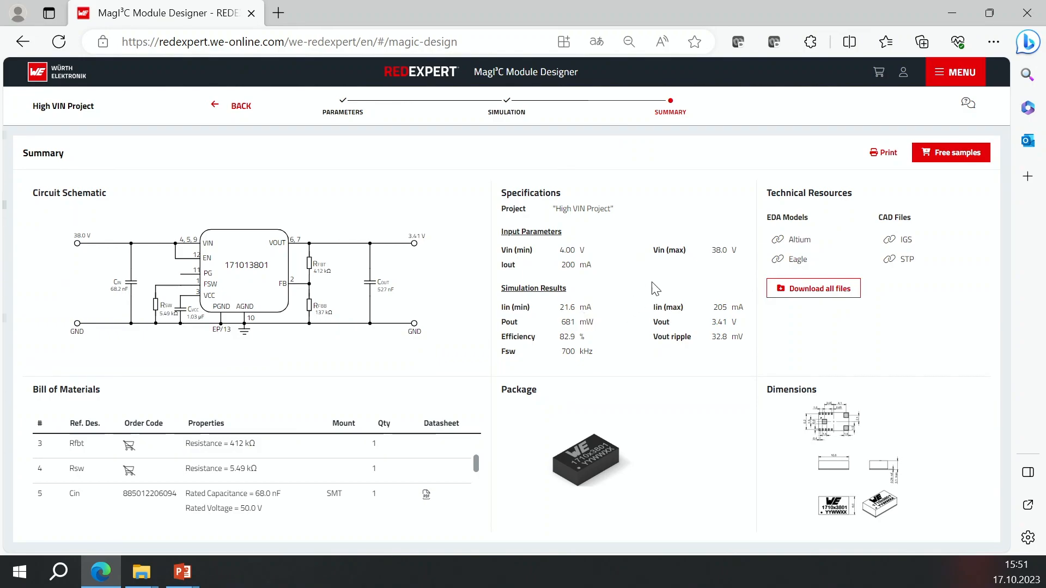
Open the printable summary, dismiss the translation offer, and review its pages.
{"action": "left_click", "coordinate": [888, 153]}
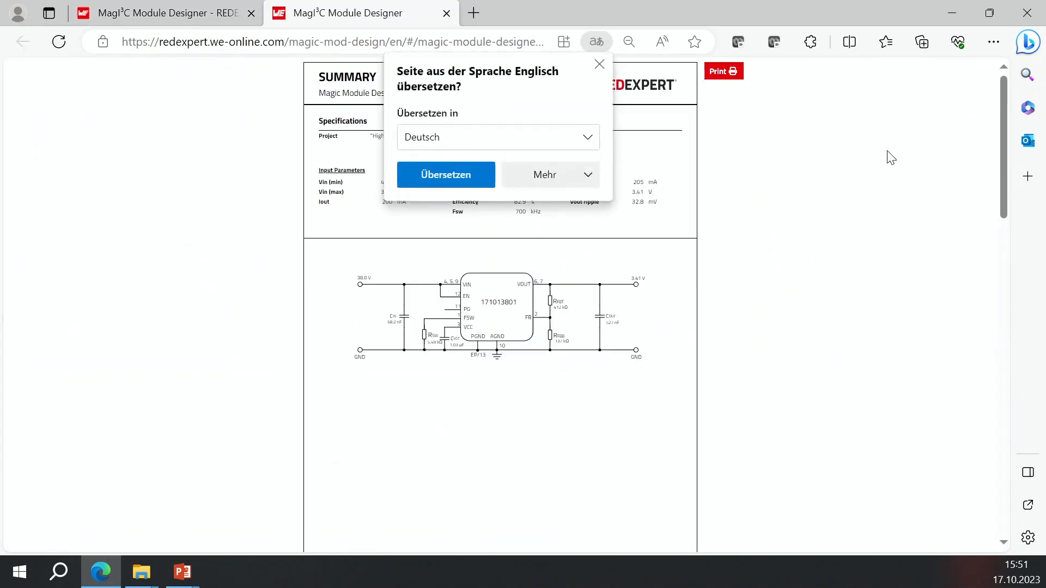
{"action": "left_click", "coordinate": [601, 64]}
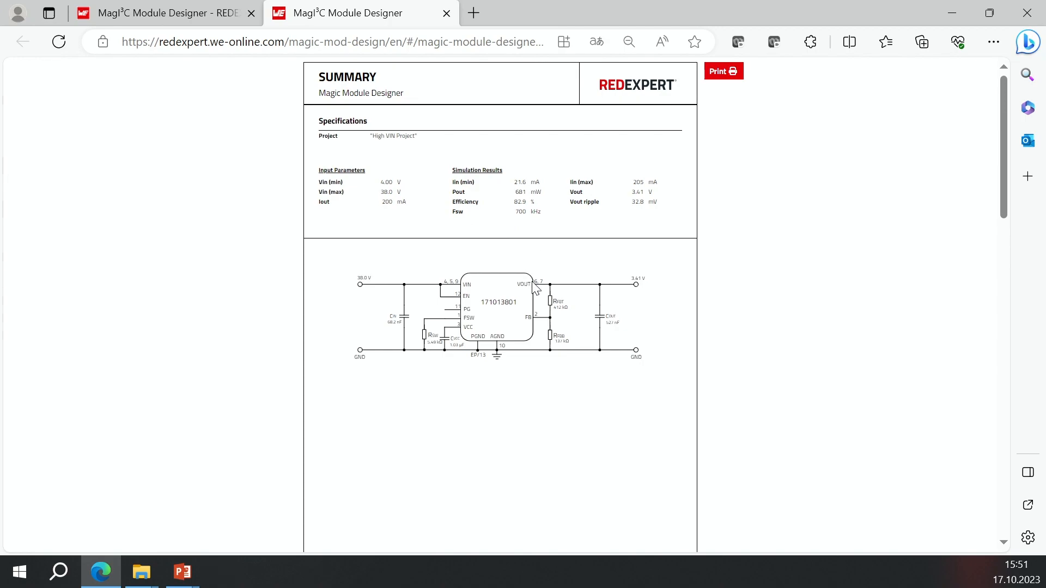
{"action": "scroll", "coordinate": [527, 298], "scroll_direction": "down", "scroll_amount": 10}
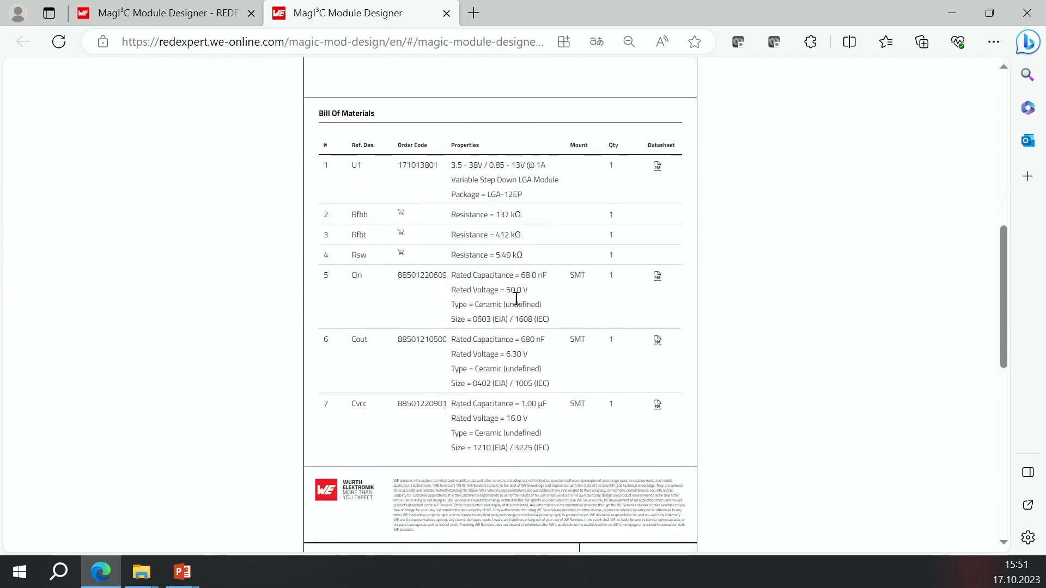
{"action": "scroll", "coordinate": [457, 369], "scroll_direction": "down", "scroll_amount": 7}
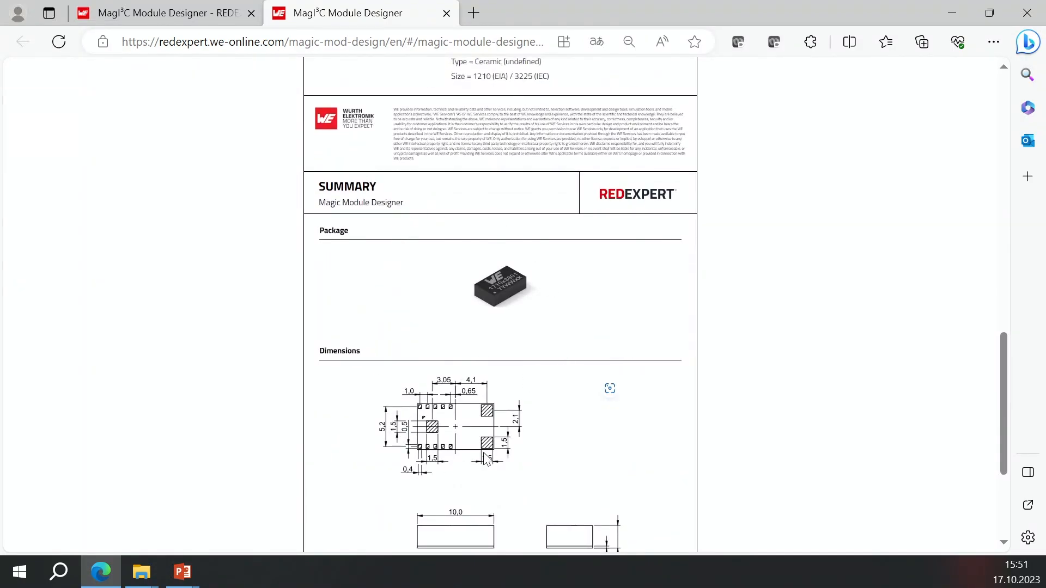
{"action": "scroll", "coordinate": [532, 392], "scroll_direction": "down", "scroll_amount": 4}
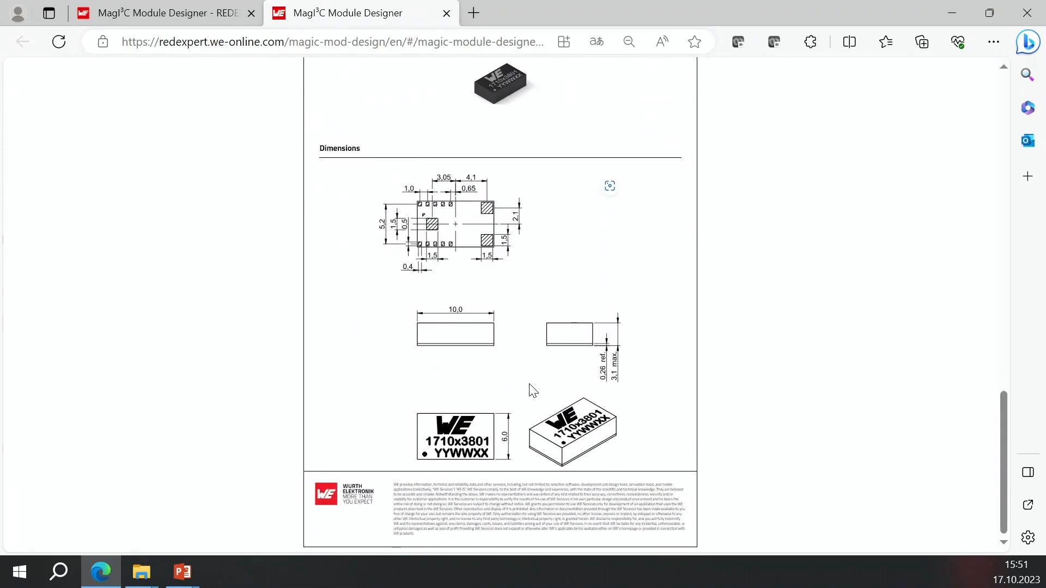
{"action": "scroll", "coordinate": [533, 392], "scroll_direction": "up", "scroll_amount": 10}
{"action": "scroll", "coordinate": [533, 391], "scroll_direction": "up", "scroll_amount": 10}
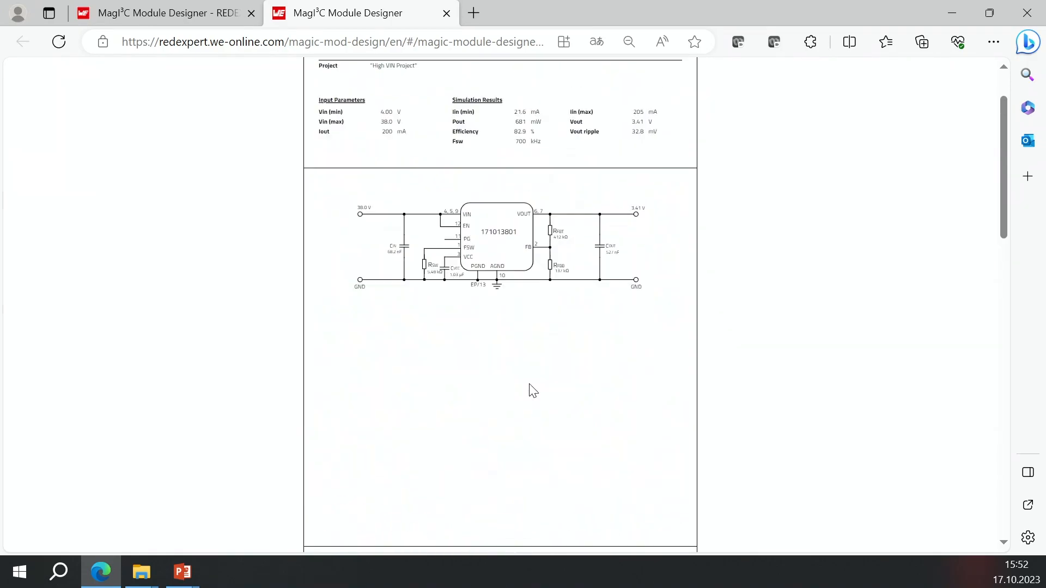
Return to the designer tab and add the design's parts as free samples.
{"action": "left_click", "coordinate": [192, 17]}
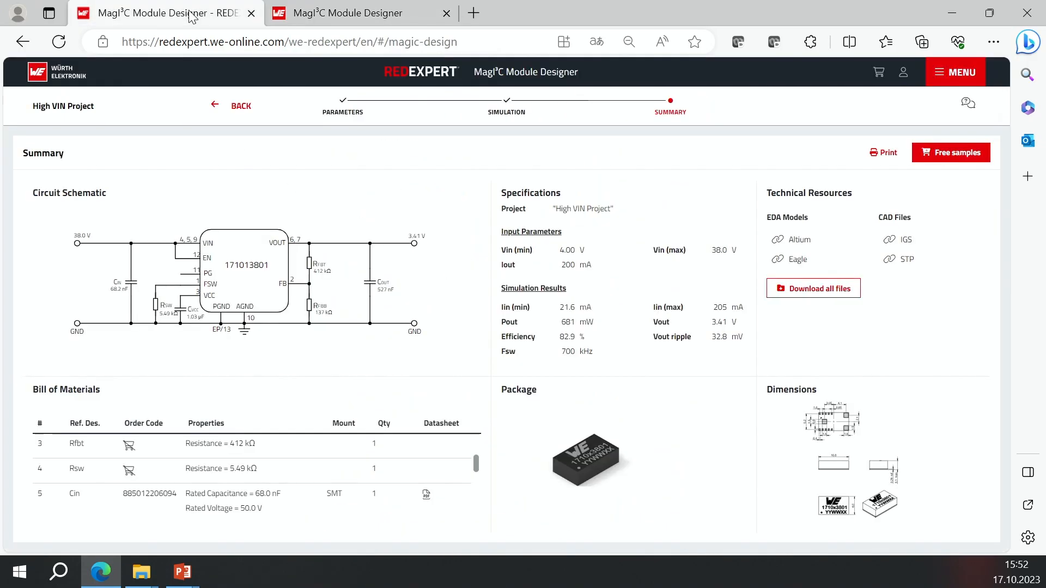
{"action": "left_click", "coordinate": [956, 154]}
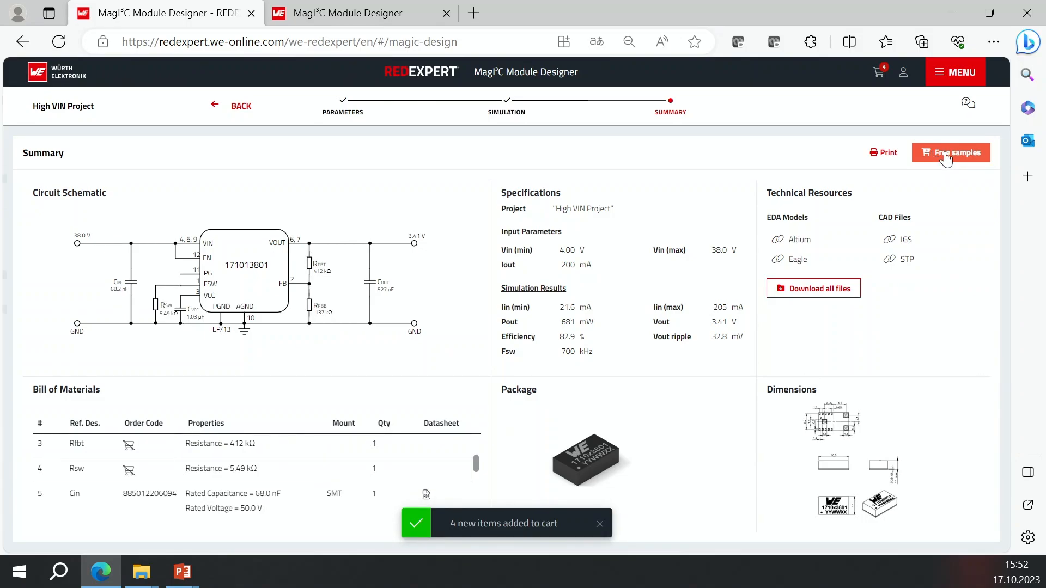
Open the cart to review the added sample items, then close it.
{"action": "left_click", "coordinate": [880, 73]}
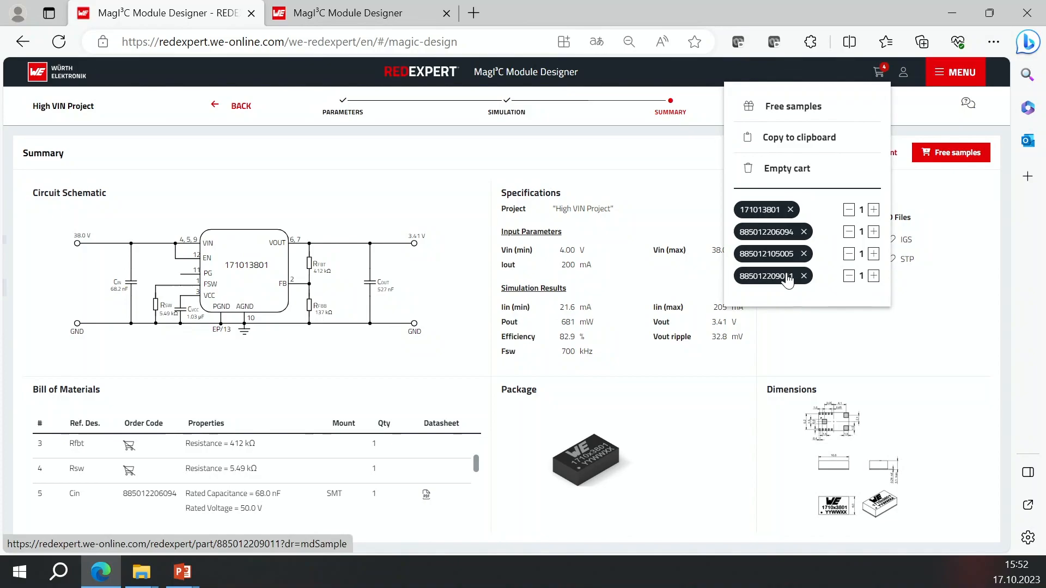
{"action": "left_click", "coordinate": [822, 342]}
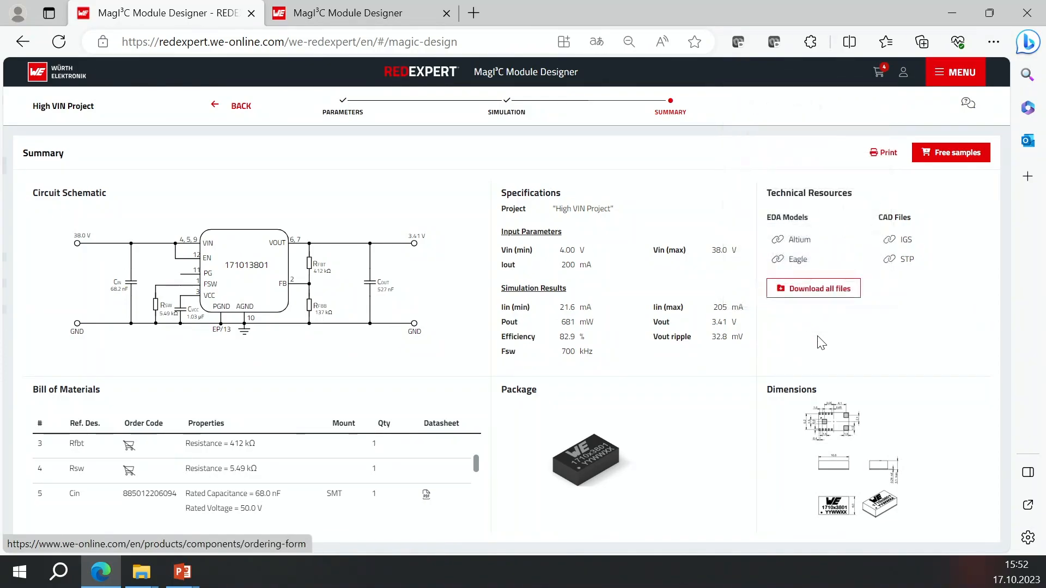